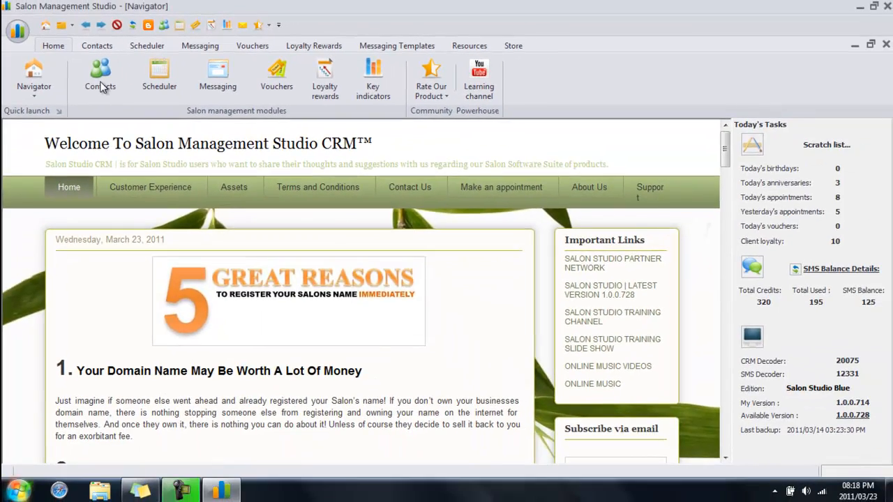
Open the Contacts list and start a blank new-contact form
{"action": "left_click", "coordinate": [178, 132]}
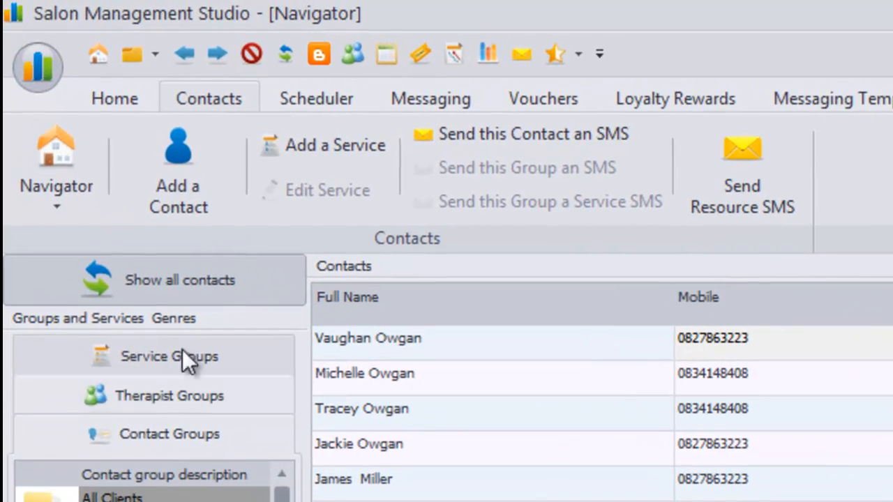
{"action": "left_click", "coordinate": [158, 167]}
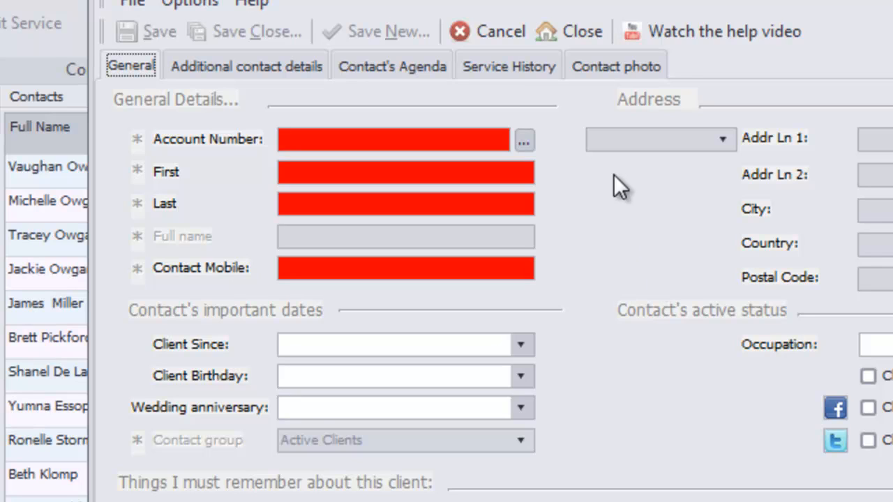
Generate the next free account number for the new contact
{"action": "left_click", "coordinate": [523, 142]}
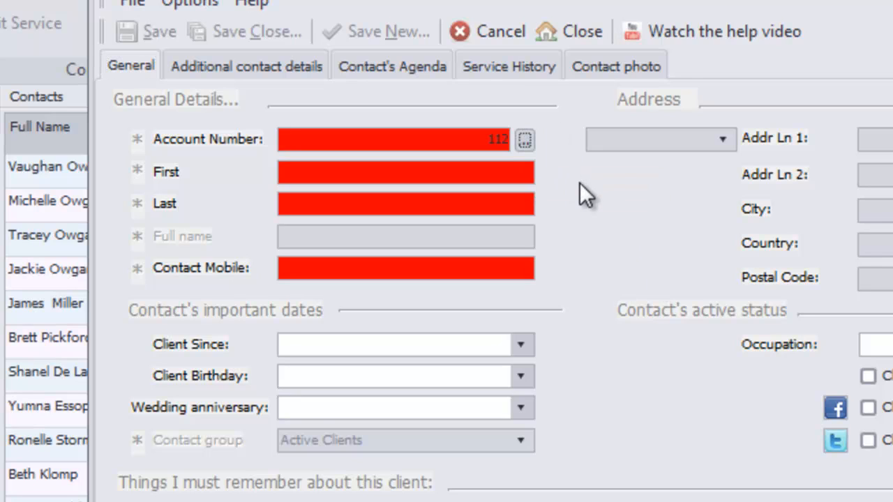
Confirm the generated account number and enter the contact's first name, last name and mobile number
{"action": "left_click", "coordinate": [663, 200]}
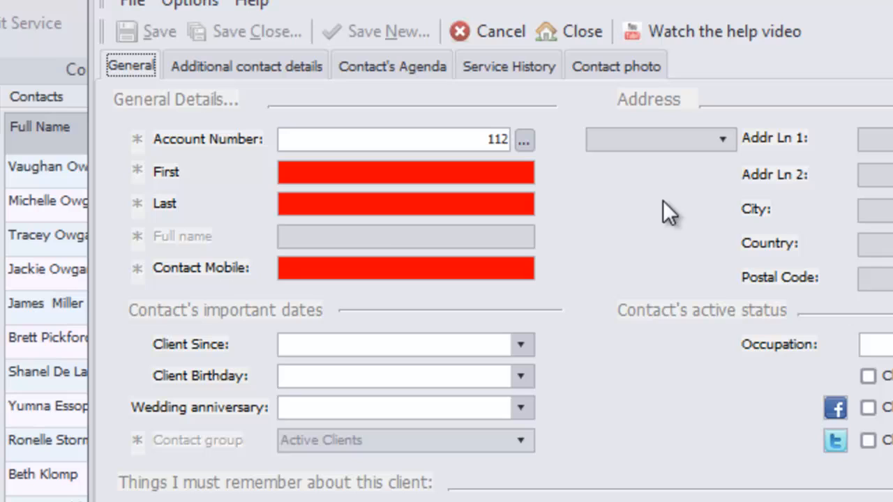
{"action": "left_click", "coordinate": [405, 166]}
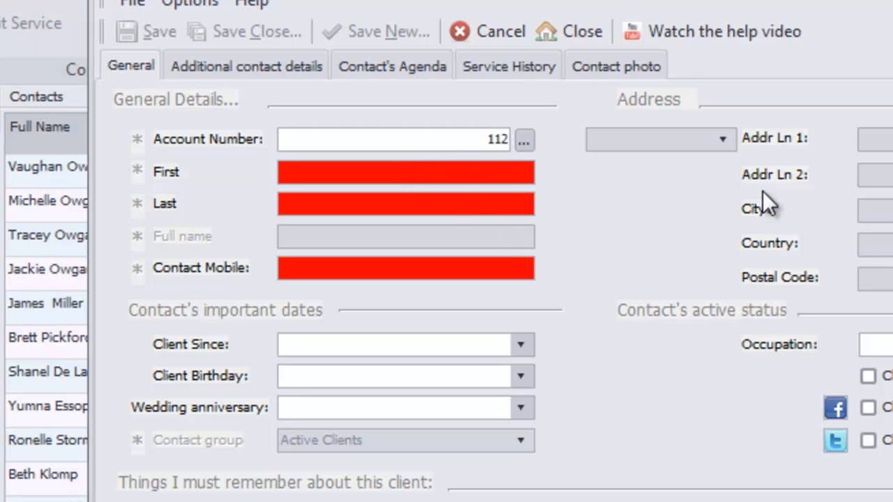
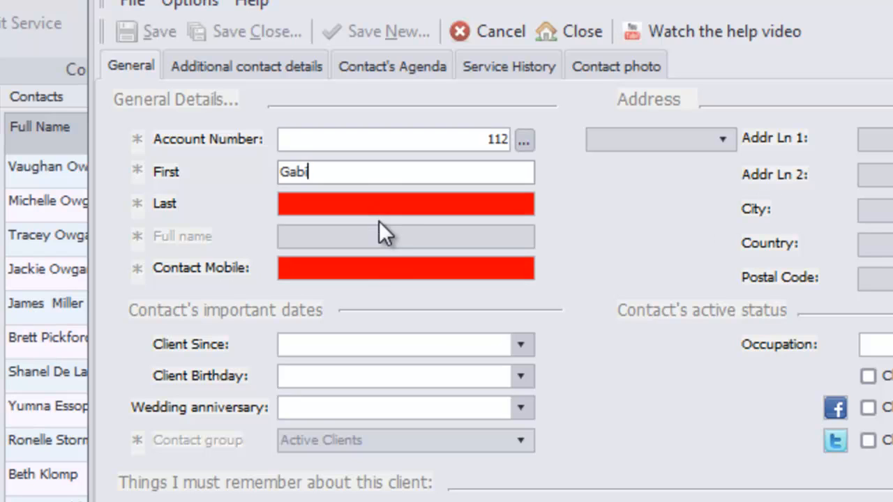
{"action": "left_click", "coordinate": [391, 200]}
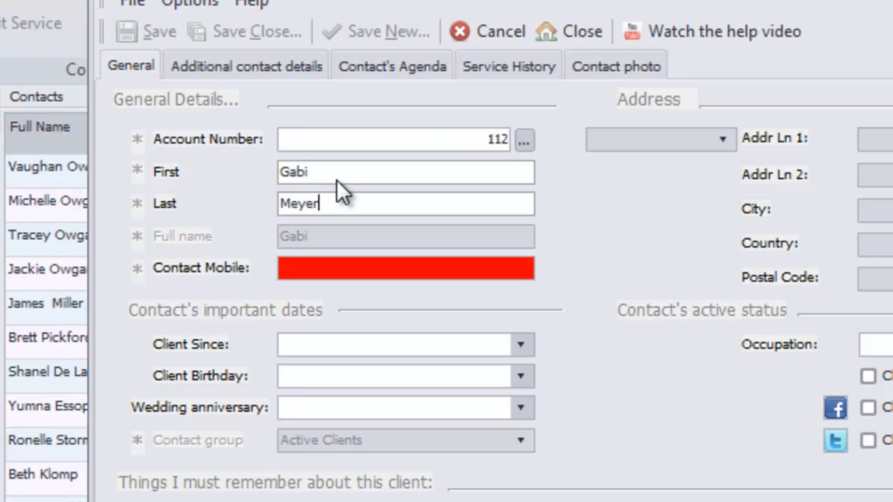
{"action": "left_click", "coordinate": [315, 270]}
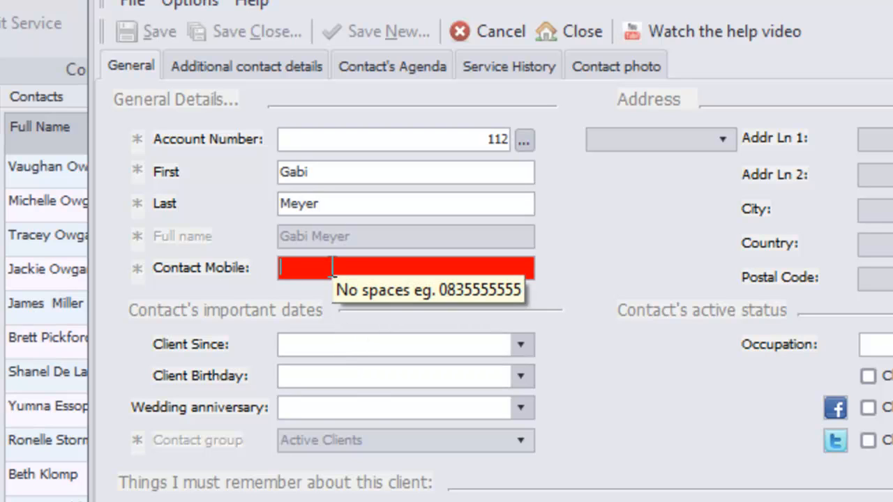
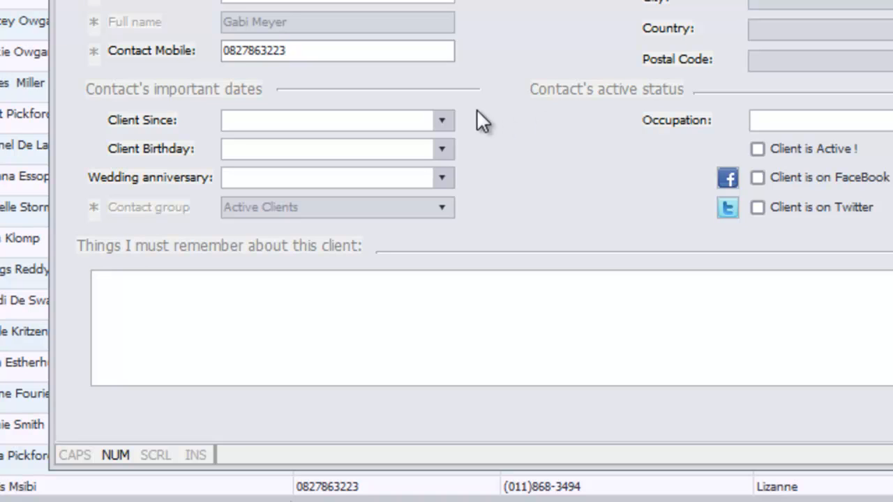
Set the Client Since date to 23 March 2011 from the calendar
{"action": "left_click", "coordinate": [443, 120]}
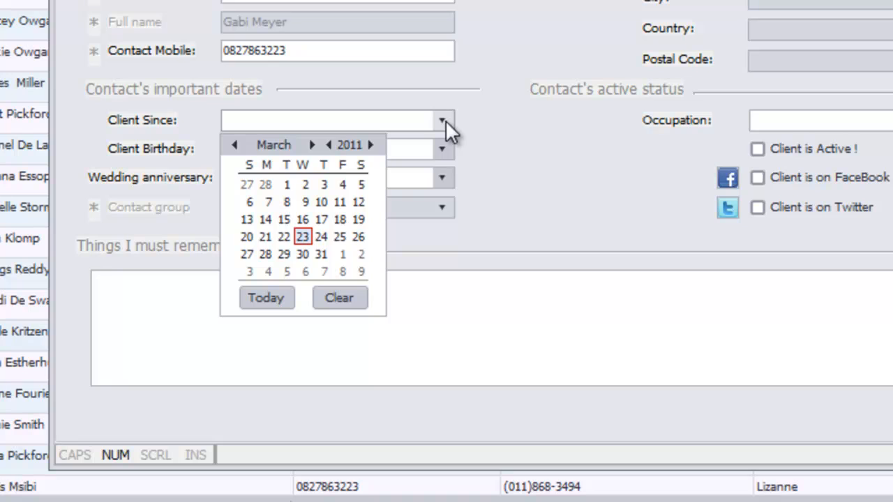
{"action": "left_click", "coordinate": [302, 237]}
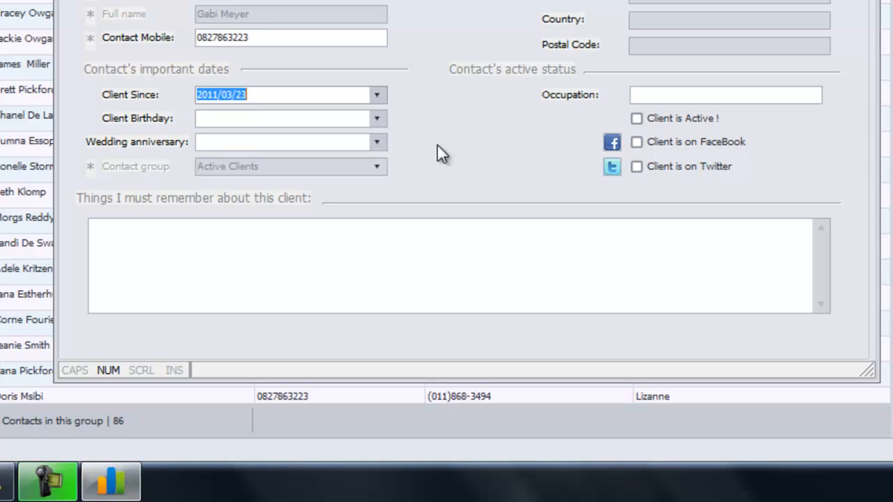
Open the Client Birthday calendar and page back to the year 1980
{"action": "left_click", "coordinate": [377, 118]}
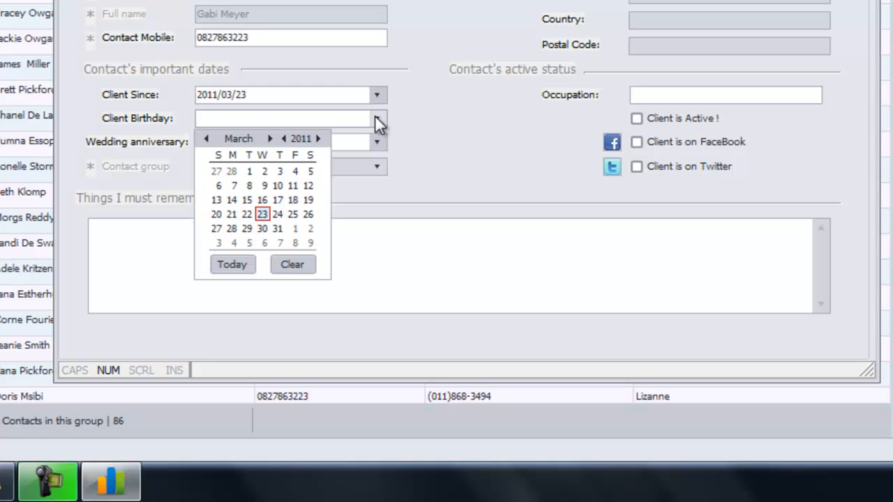
{"action": "left_click", "coordinate": [283, 138]}
{"action": "left_click", "coordinate": [283, 138]}
{"action": "left_click", "coordinate": [283, 138]}
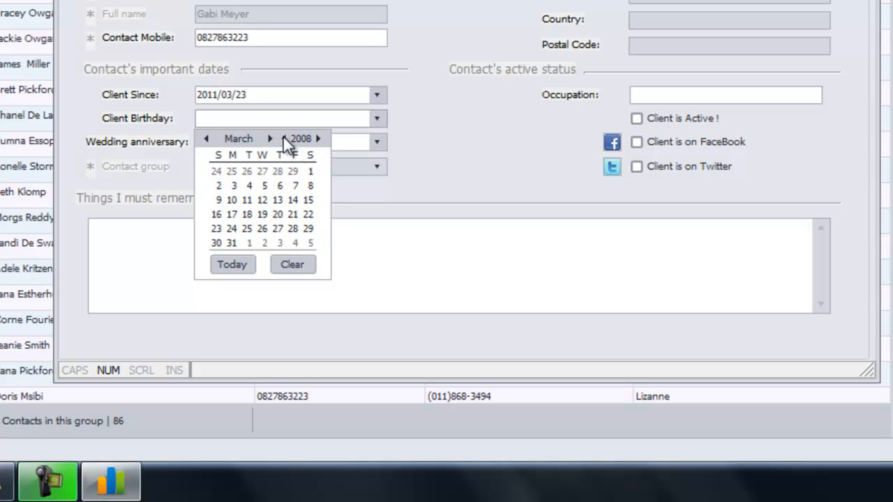
{"action": "left_click", "coordinate": [283, 138]}
{"action": "left_click", "coordinate": [283, 138]}
{"action": "left_click", "coordinate": [284, 138]}
{"action": "double_click", "coordinate": [283, 138]}
{"action": "double_click", "coordinate": [284, 138]}
{"action": "left_click", "coordinate": [283, 138]}
{"action": "double_click", "coordinate": [283, 138]}
{"action": "left_click", "coordinate": [283, 138]}
{"action": "double_click", "coordinate": [283, 138]}
{"action": "double_click", "coordinate": [283, 138]}
{"action": "left_click", "coordinate": [284, 138]}
{"action": "double_click", "coordinate": [283, 138]}
{"action": "double_click", "coordinate": [283, 138]}
{"action": "left_click", "coordinate": [283, 138]}
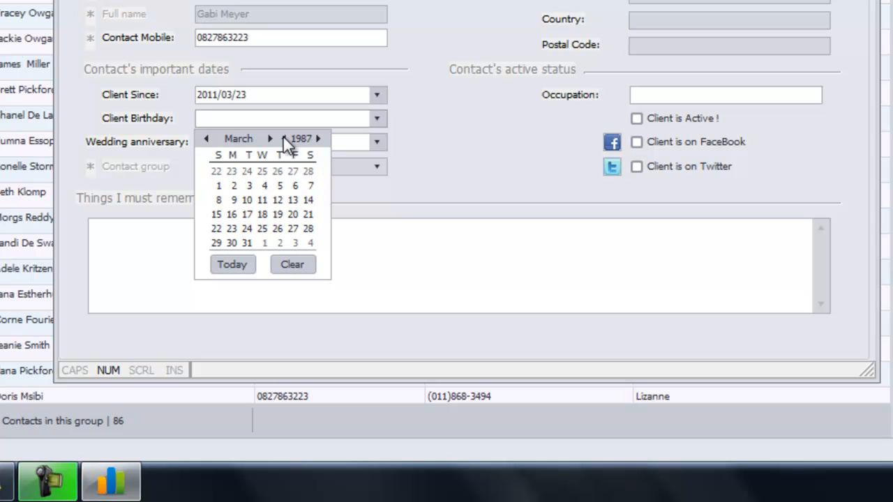
{"action": "left_click", "coordinate": [283, 138]}
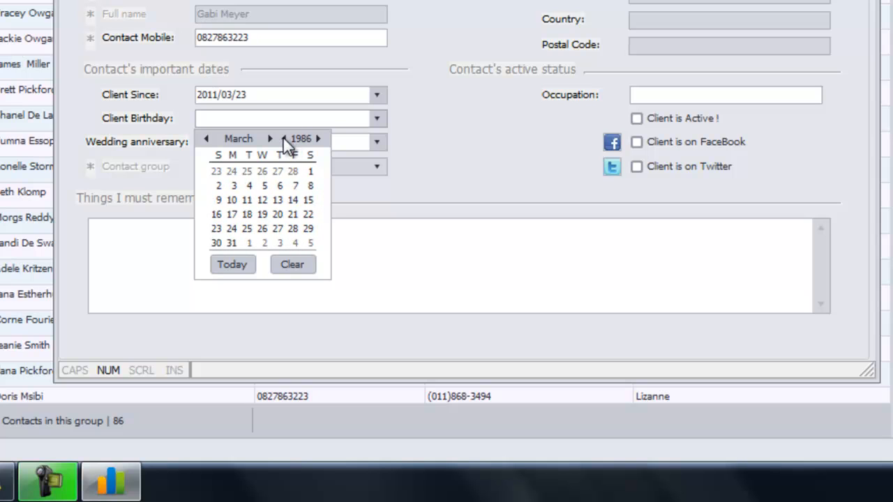
{"action": "double_click", "coordinate": [283, 138]}
{"action": "double_click", "coordinate": [283, 138]}
{"action": "left_click", "coordinate": [283, 138]}
{"action": "left_click", "coordinate": [283, 138]}
Pick 1 May 1980 as the birthday and 23 March 2011 as the wedding anniversary
{"action": "left_click", "coordinate": [270, 139]}
{"action": "left_click", "coordinate": [269, 139]}
{"action": "left_click", "coordinate": [282, 173]}
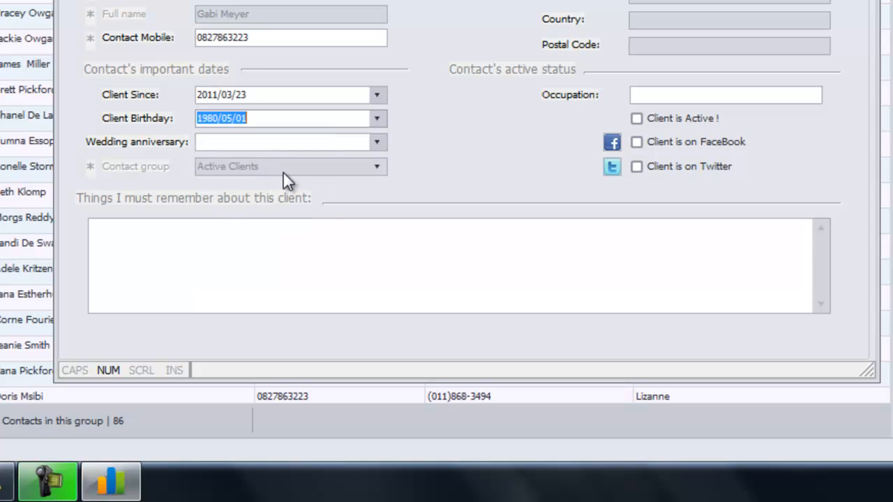
{"action": "left_click", "coordinate": [377, 142]}
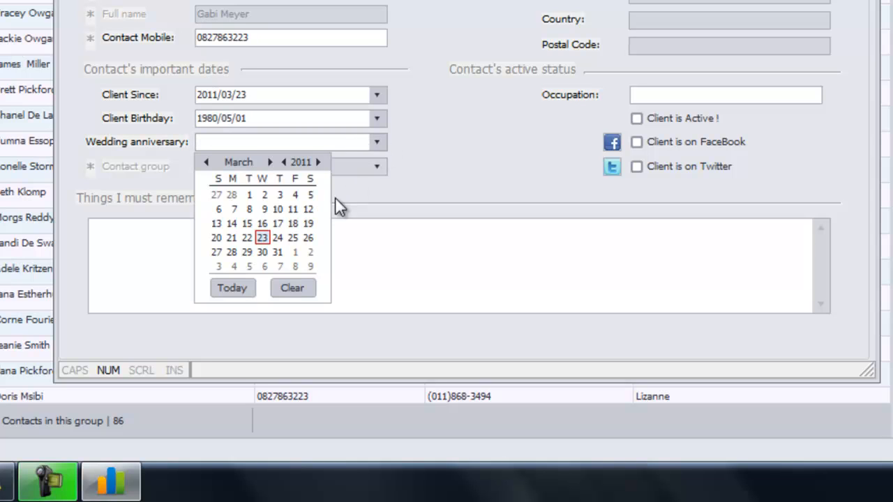
{"action": "left_click", "coordinate": [262, 238]}
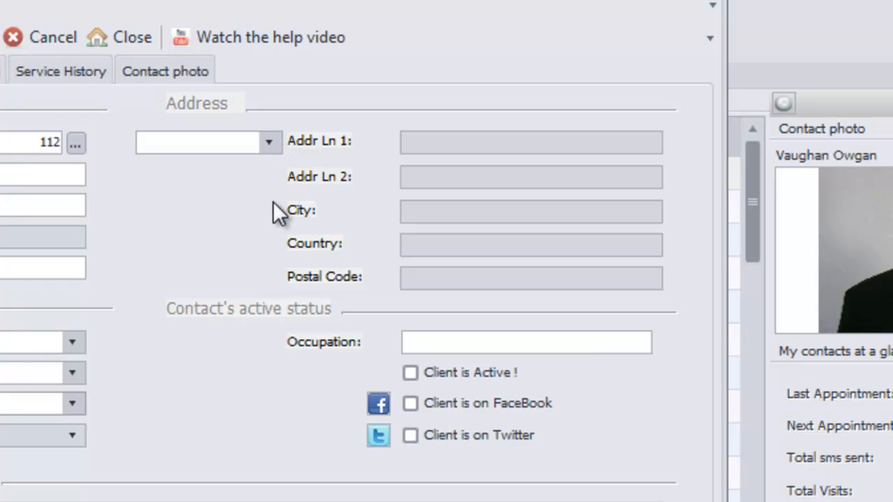
Add a Home address with street, suburb, city and postal code
{"action": "left_click", "coordinate": [269, 142]}
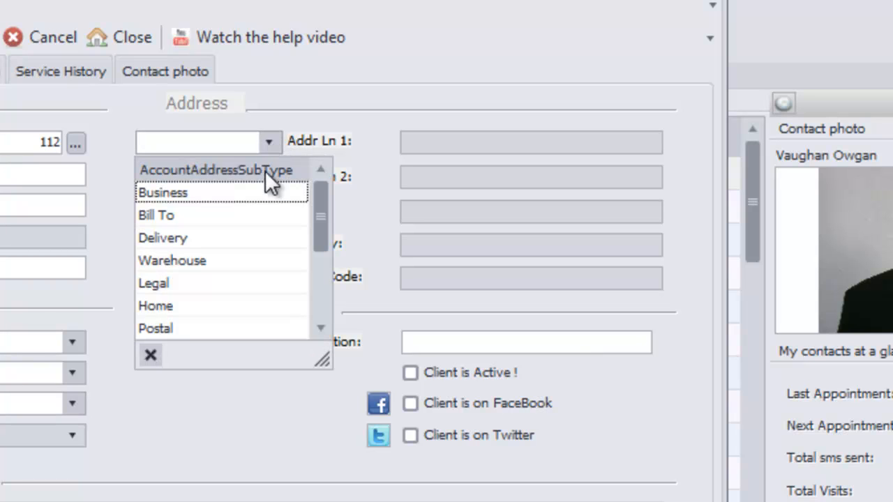
{"action": "left_click", "coordinate": [257, 306]}
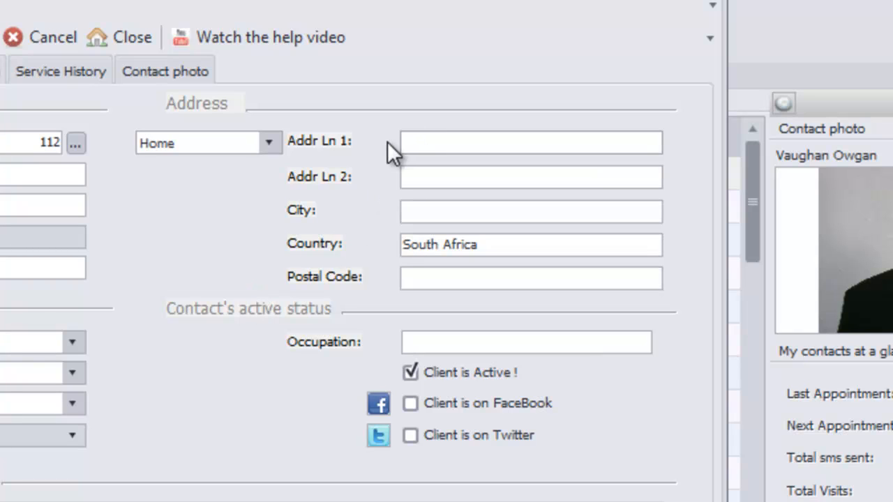
{"action": "type", "text": "123 Main"}
{"action": "key", "text": "Tab"}
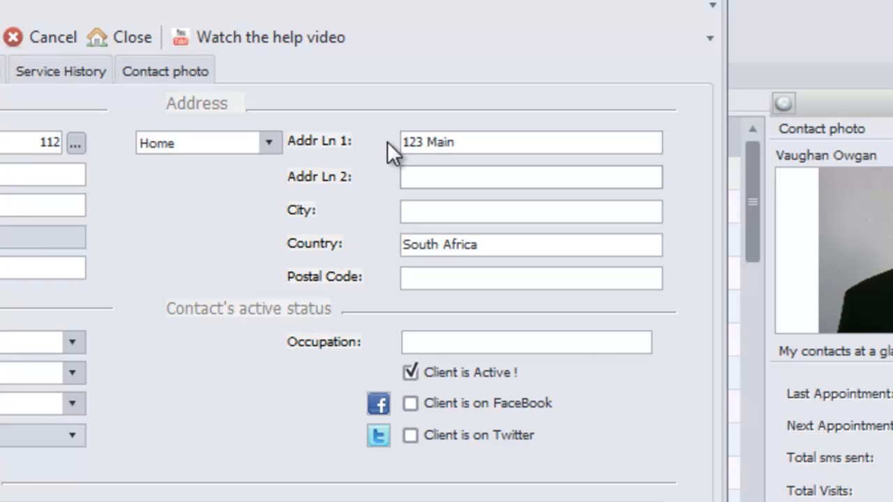
{"action": "type", "text": "Bryanston"}
{"action": "key", "text": "Tab"}
{"action": "type", "text": "JHB"}
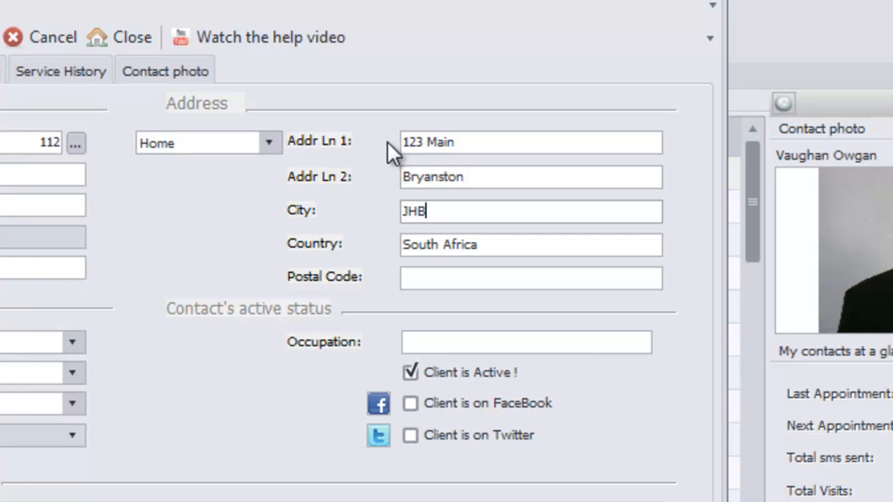
{"action": "left_click", "coordinate": [453, 276]}
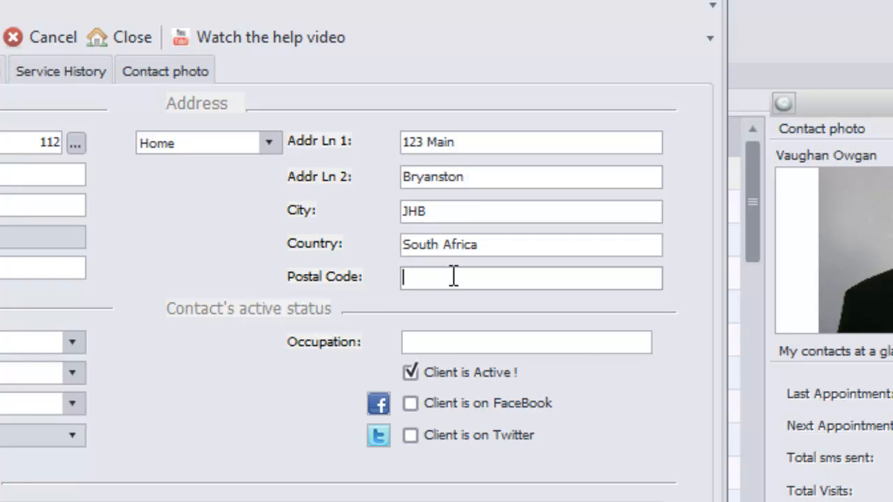
{"action": "type", "text": "20000"}
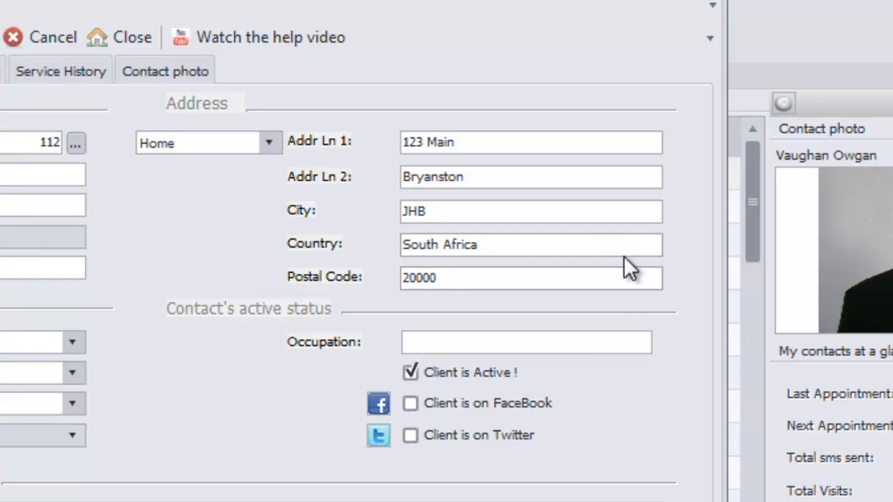
Set the occupation to Financial Director and mark the client as on FaceBook
{"action": "left_click", "coordinate": [581, 344]}
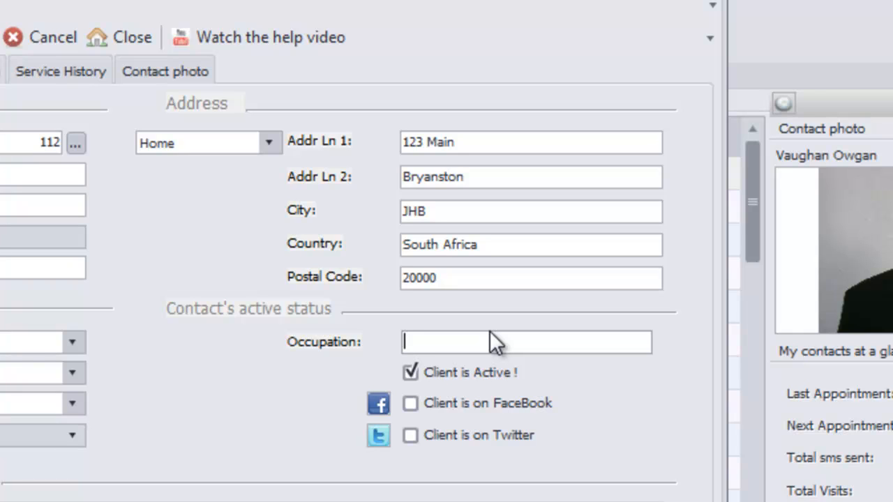
{"action": "type", "text": "Financi"}
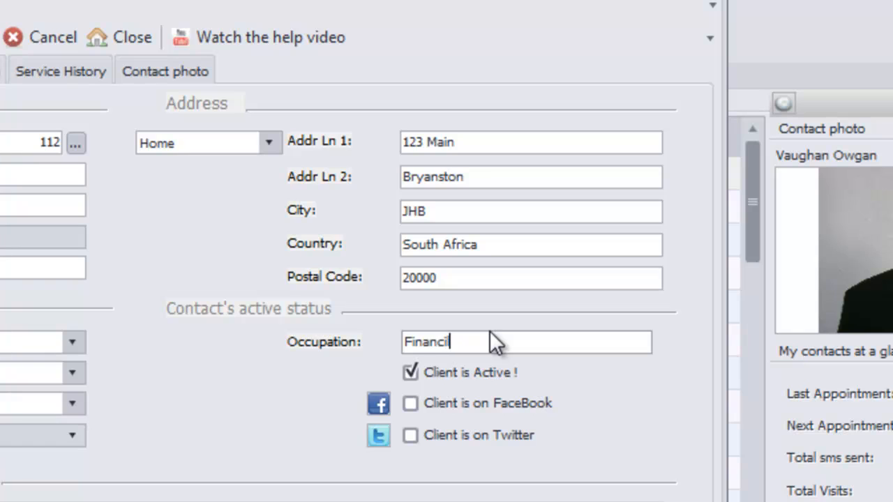
{"action": "type", "text": "al Director"}
{"action": "left_click", "coordinate": [417, 411]}
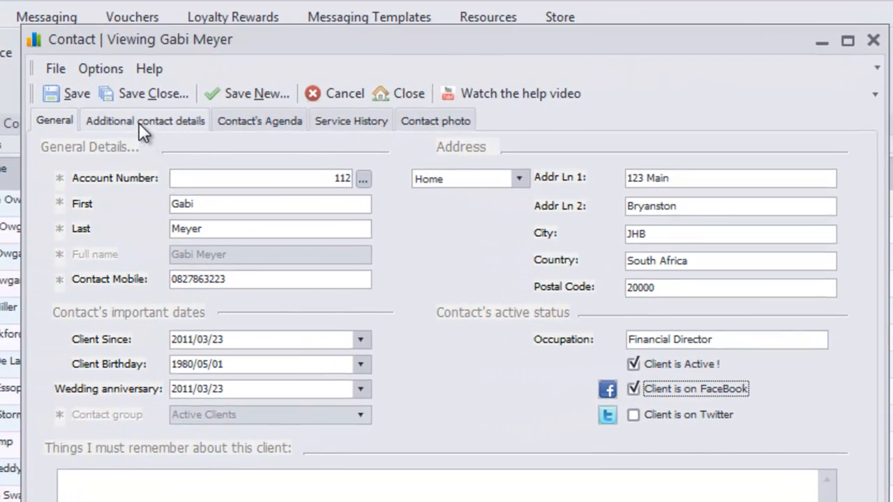
{"action": "left_click", "coordinate": [139, 123]}
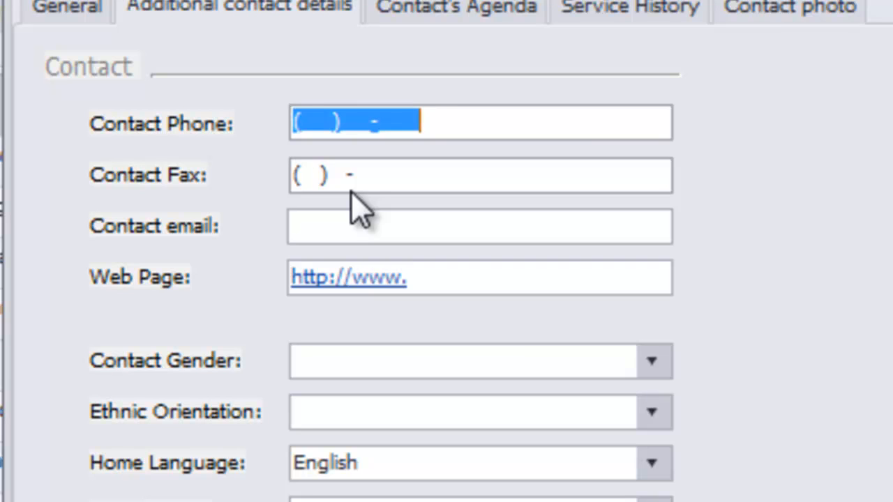
Enter the contact's phone number, fax number and e-mail address
{"action": "type", "text": "011"}
{"action": "type", "text": "55555555"}
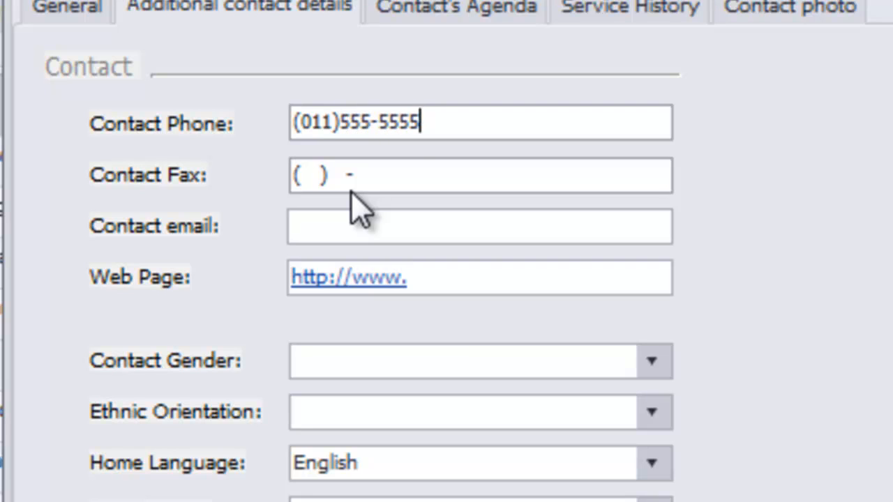
{"action": "key", "text": "Tab"}
{"action": "type", "text": "011)"}
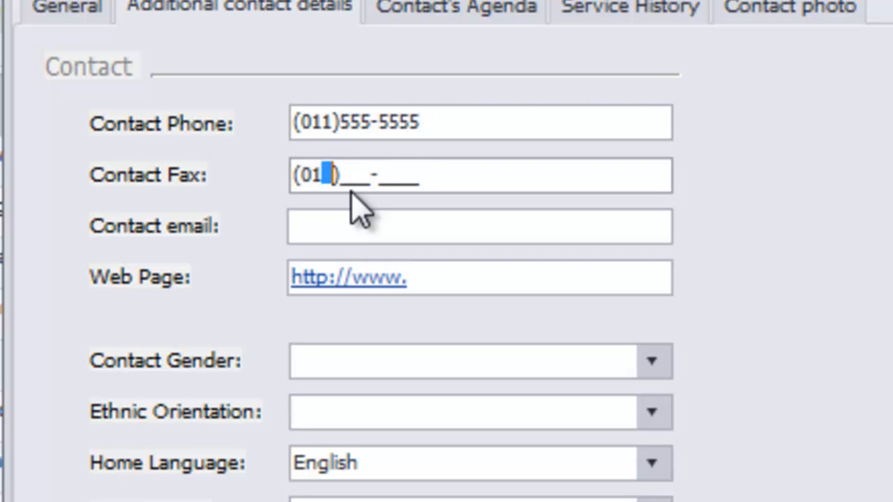
{"action": "type", "text": "555-555"}
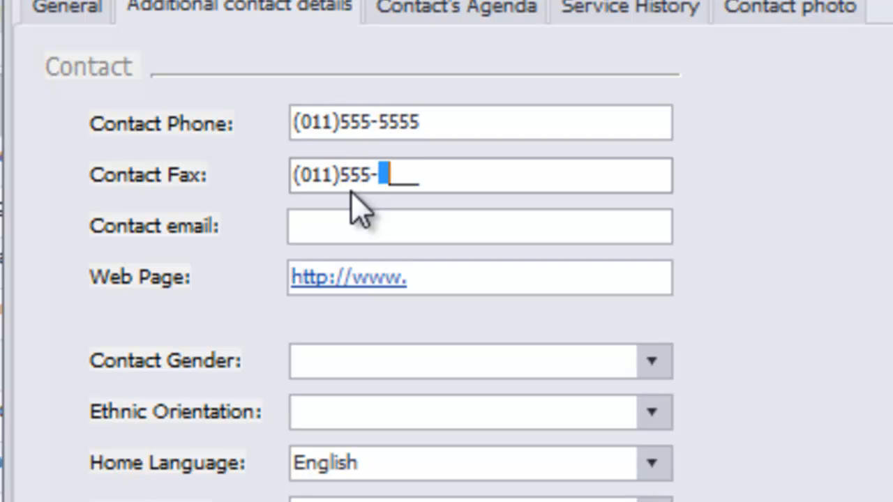
{"action": "type", "text": "6"}
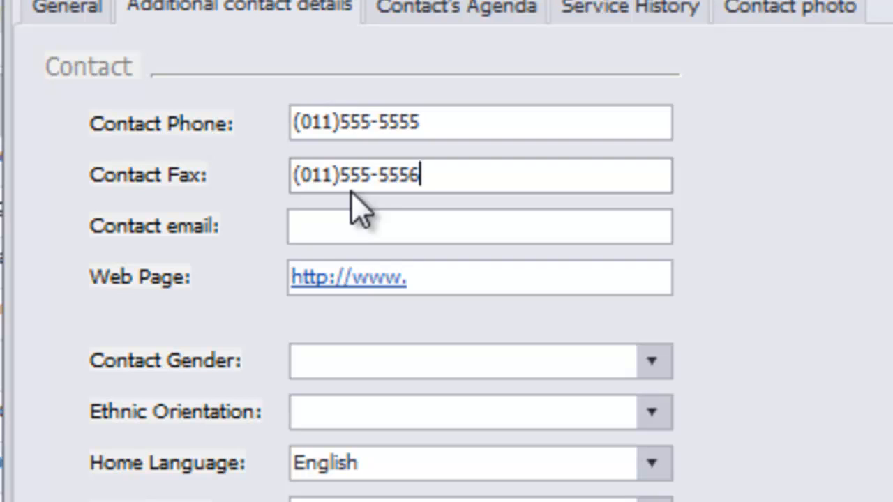
{"action": "left_click", "coordinate": [353, 218]}
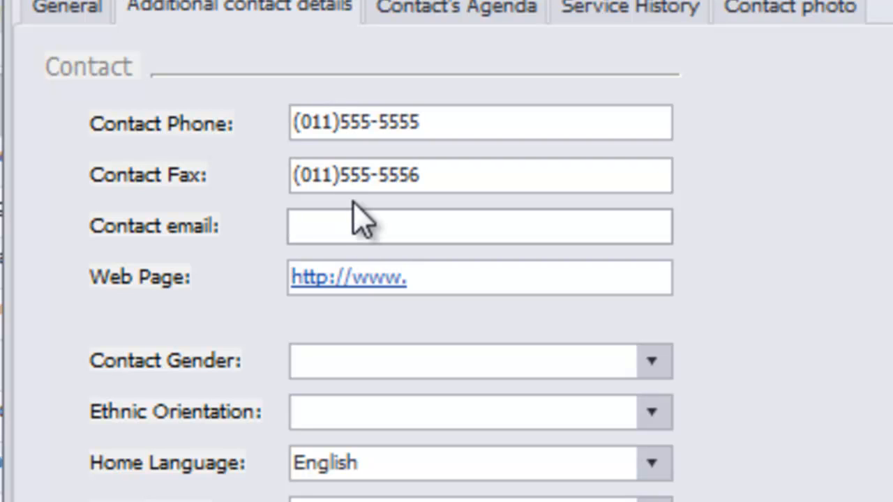
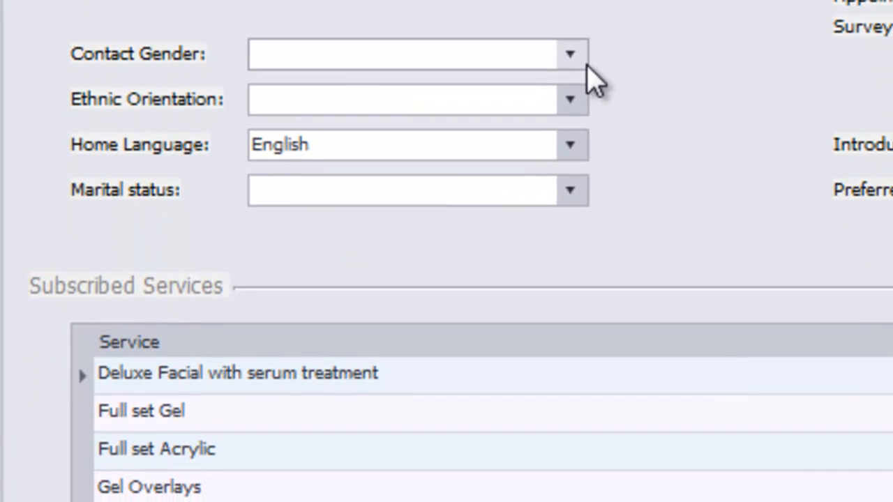
Set gender Female, ethnicity White, home language English and marital status Married
{"action": "left_click", "coordinate": [573, 54]}
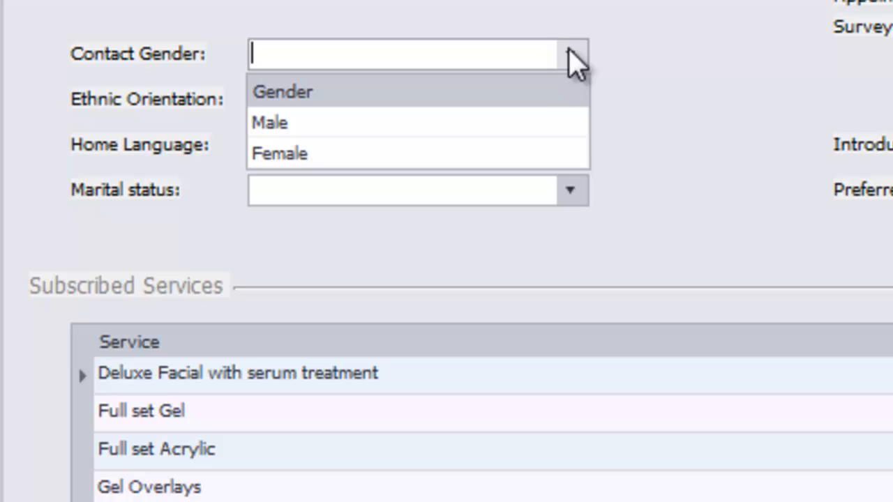
{"action": "left_click", "coordinate": [524, 154]}
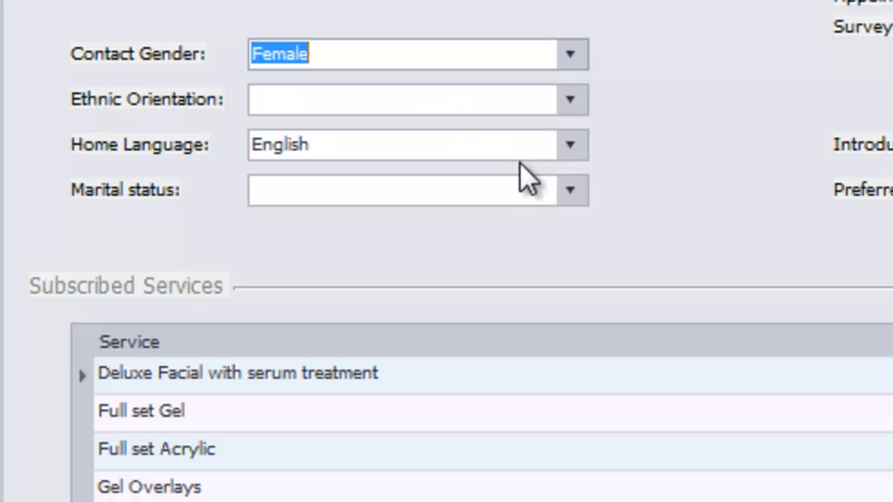
{"action": "left_click", "coordinate": [569, 105]}
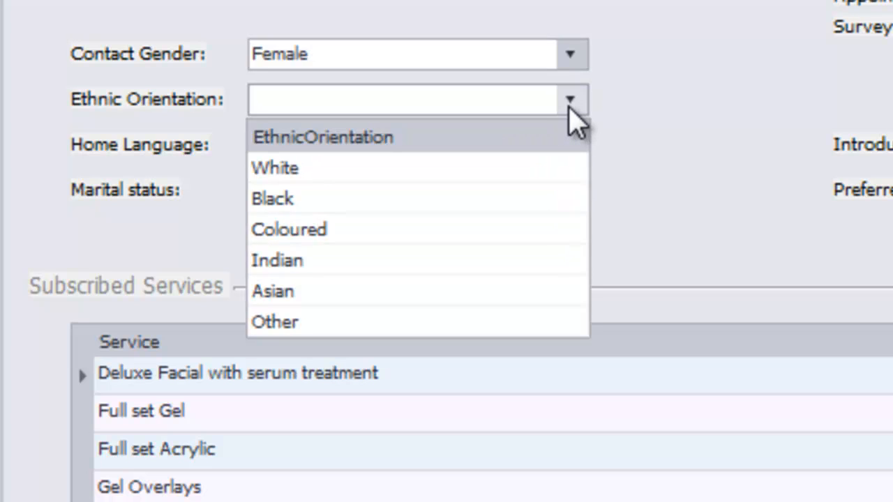
{"action": "left_click", "coordinate": [536, 176]}
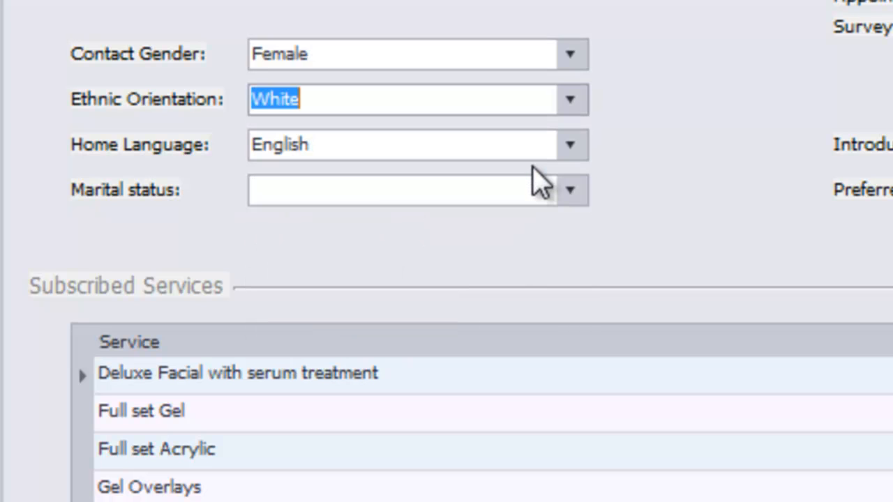
{"action": "left_click", "coordinate": [570, 145]}
{"action": "left_click", "coordinate": [570, 145]}
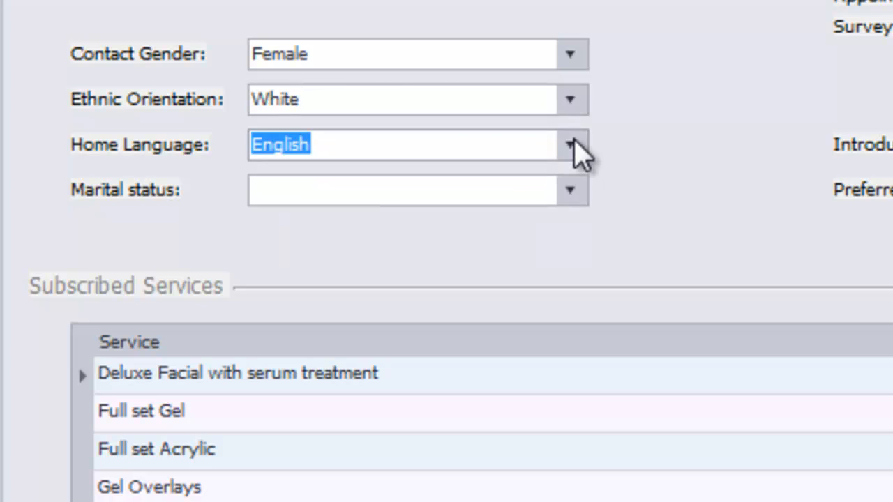
{"action": "left_click", "coordinate": [571, 190]}
{"action": "left_click", "coordinate": [543, 222]}
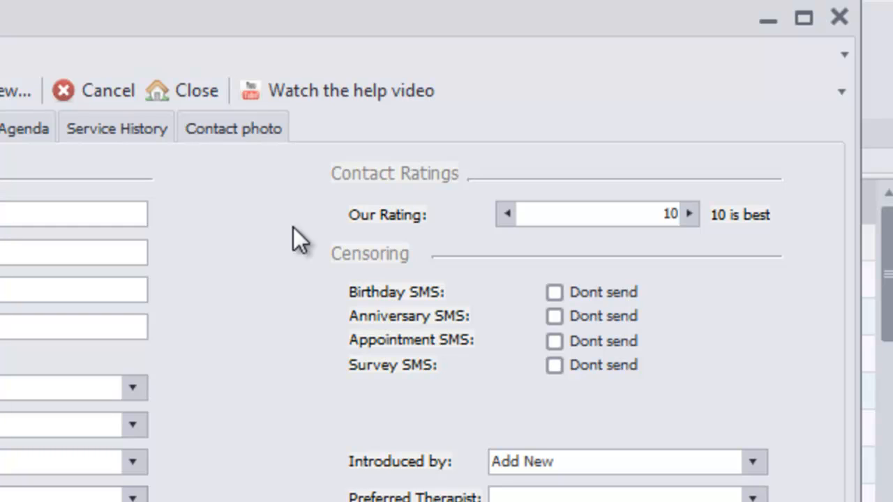
{"action": "left_click", "coordinate": [658, 214]}
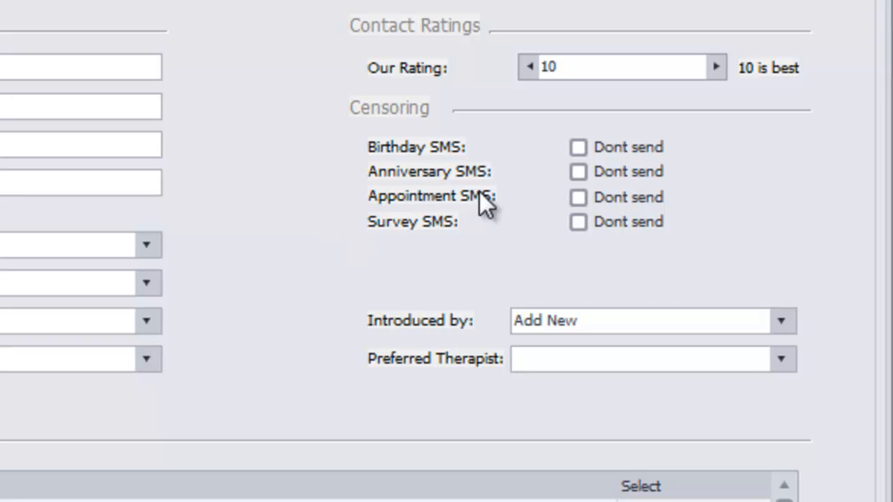
{"action": "left_click", "coordinate": [583, 153]}
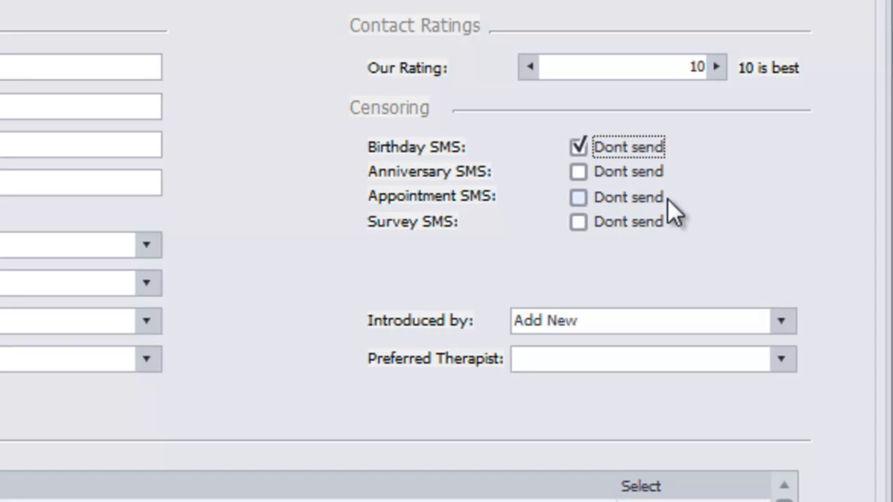
{"action": "left_click", "coordinate": [578, 147]}
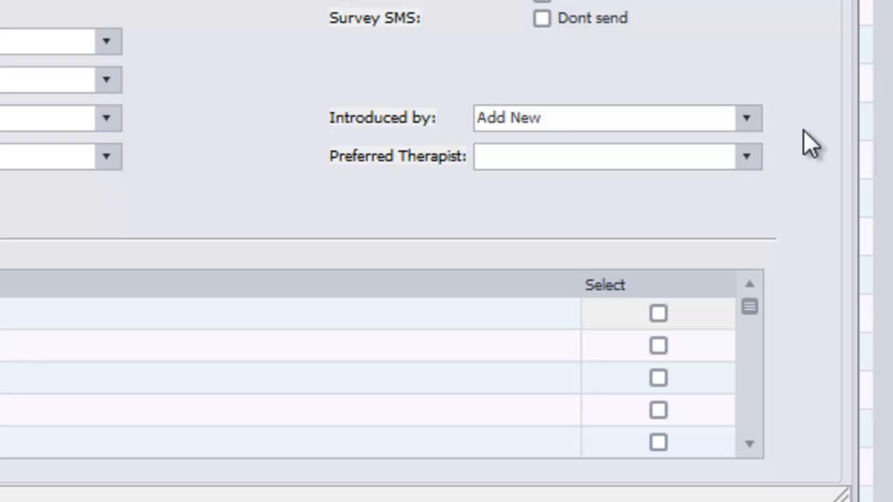
Set Introduced by to Web, choose a preferred therapist, and subscribe to Full set Gel
{"action": "left_click", "coordinate": [747, 120]}
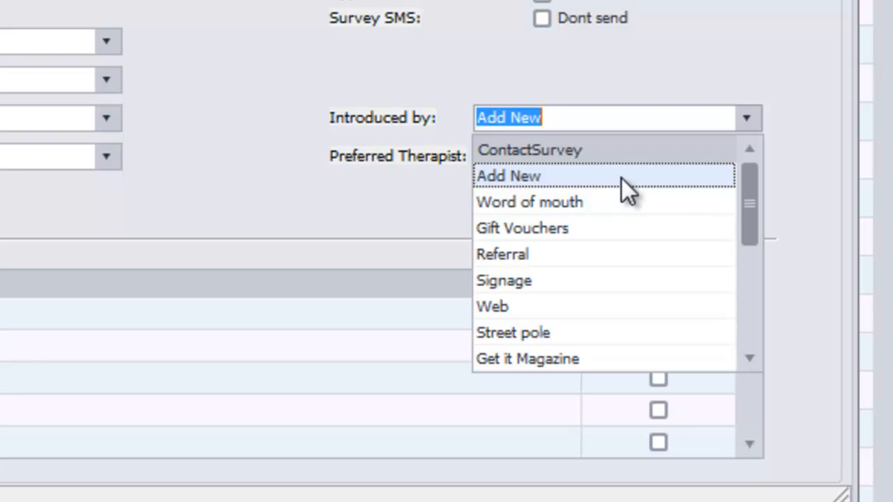
{"action": "left_click", "coordinate": [603, 305]}
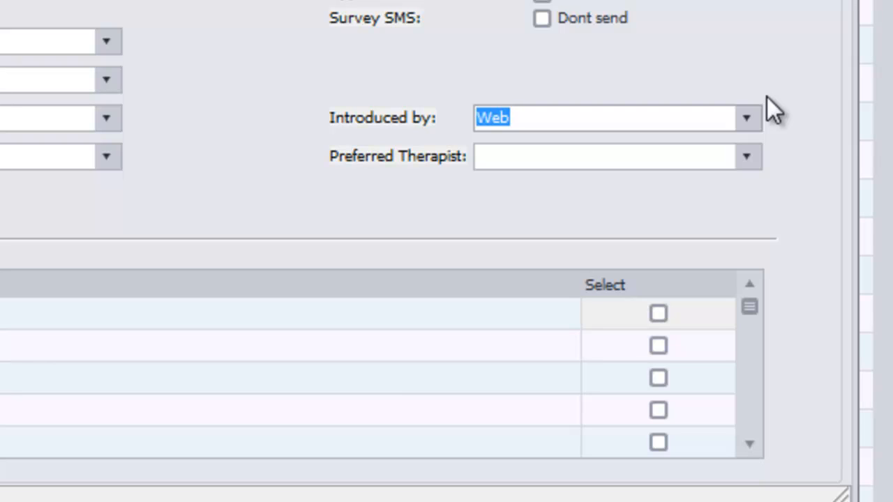
{"action": "left_click", "coordinate": [743, 154]}
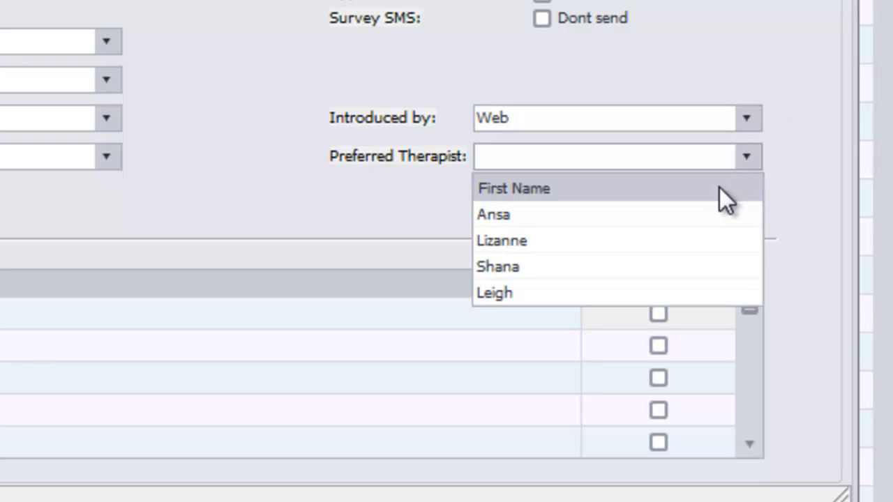
{"action": "left_click", "coordinate": [699, 240]}
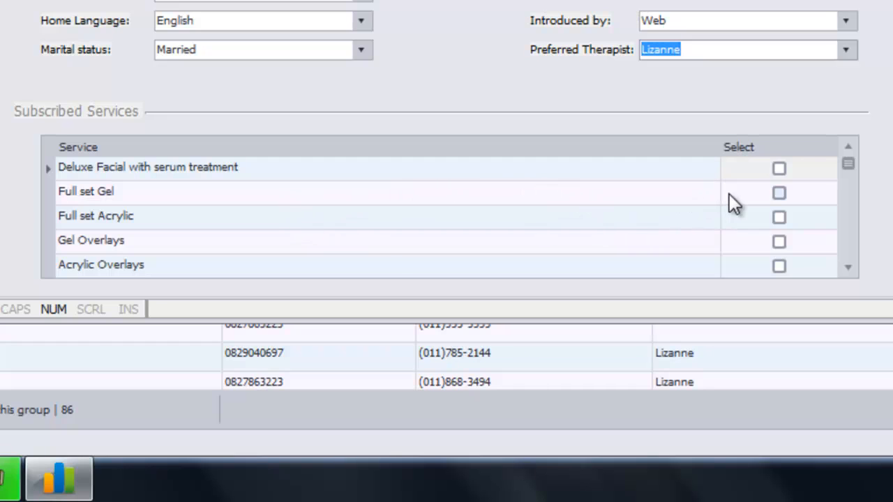
{"action": "left_click", "coordinate": [783, 193]}
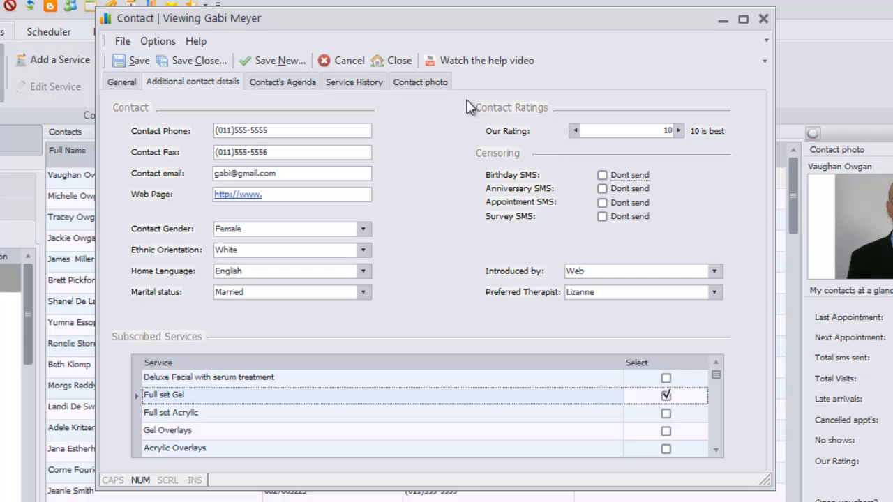
Load the first face image as the contact photo, then save and close the record
{"action": "left_click", "coordinate": [439, 85]}
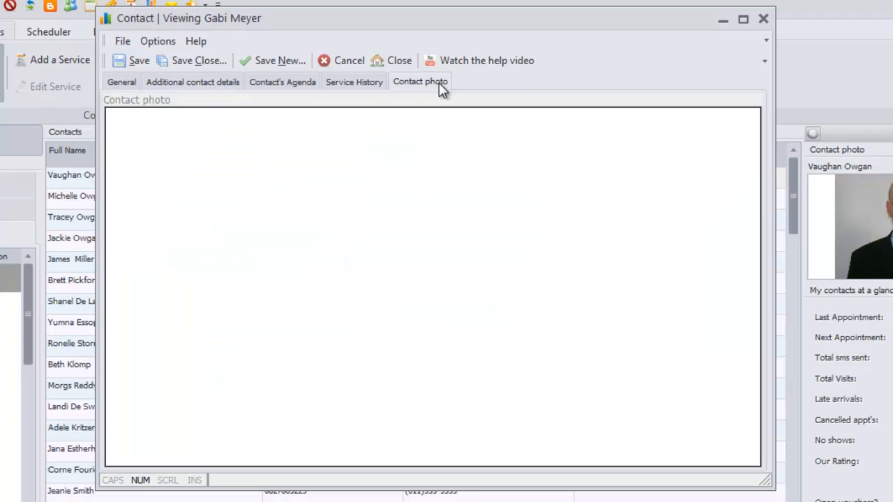
{"action": "right_click", "coordinate": [350, 222]}
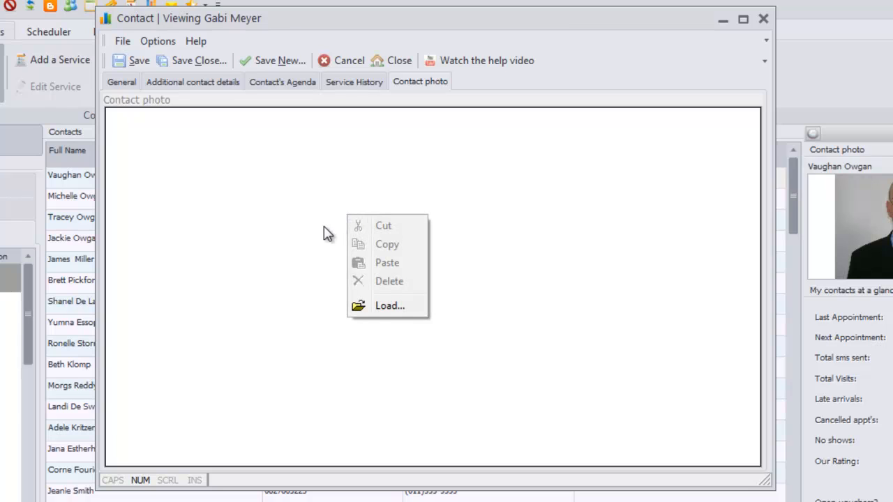
{"action": "left_click", "coordinate": [392, 307]}
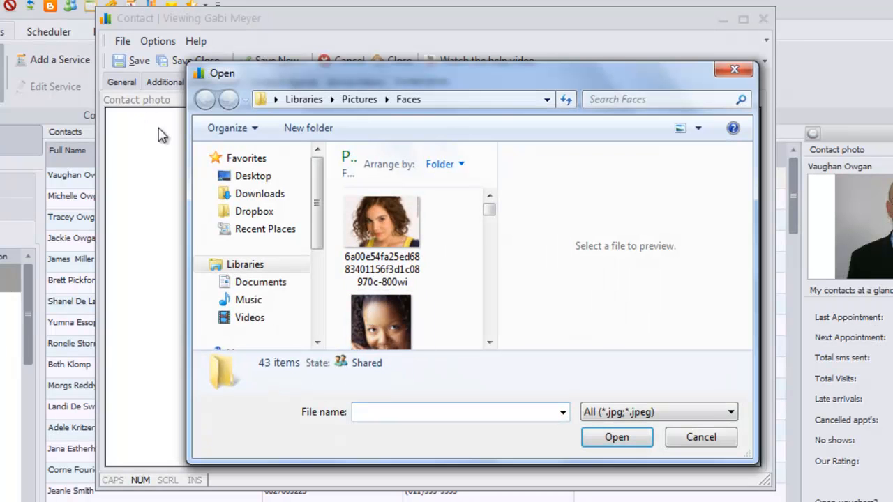
{"action": "left_click_drag", "start_coordinate": [499, 85], "coordinate": [474, 66]}
{"action": "double_click", "coordinate": [365, 202]}
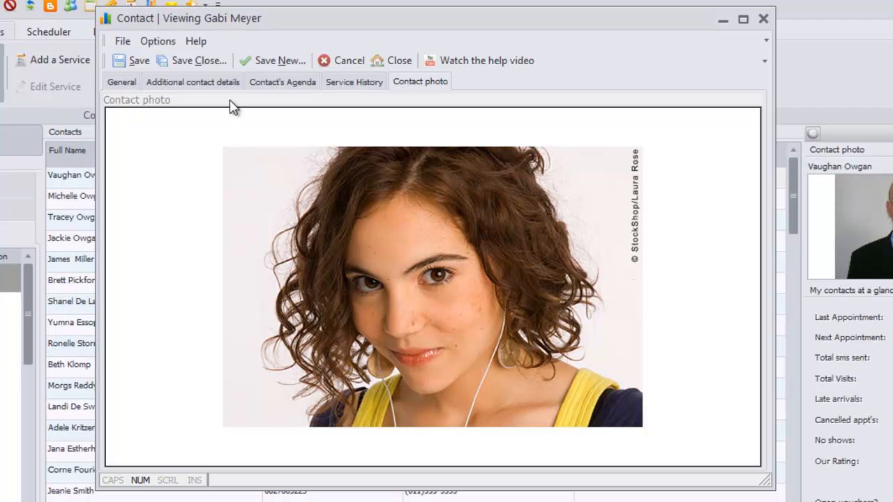
{"action": "left_click", "coordinate": [202, 58]}
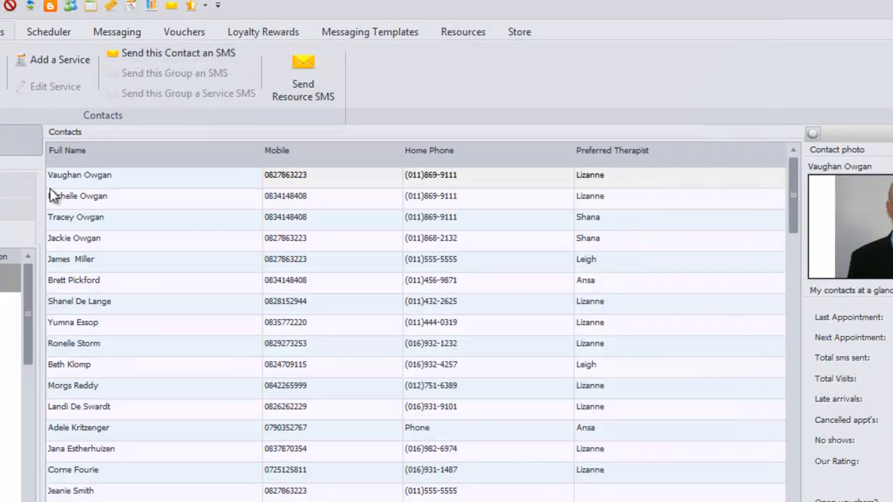
Find the new contact in the contacts grid by typing its first name and scrolling
{"action": "left_click", "coordinate": [120, 383]}
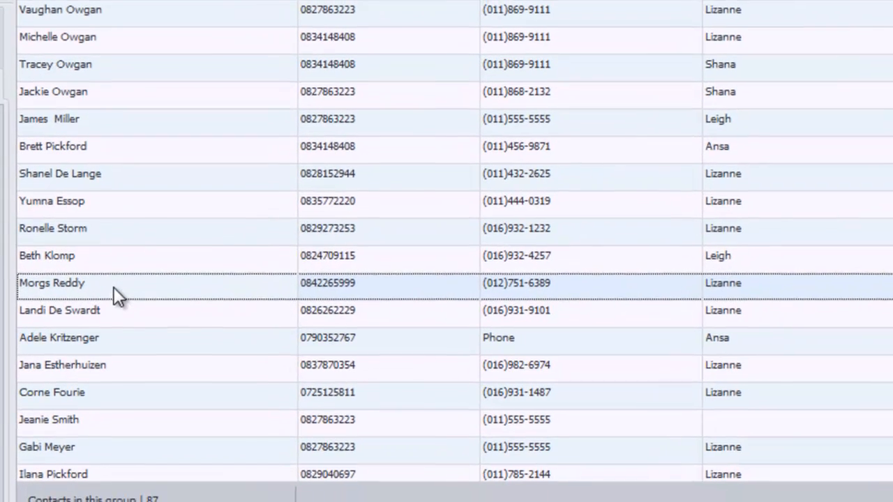
{"action": "type", "text": "Gabi"}
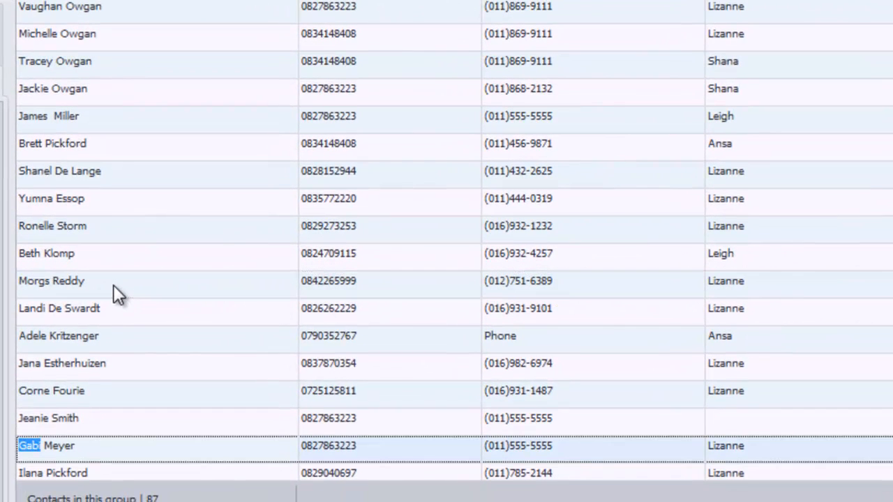
{"action": "scroll", "coordinate": [121, 319], "scroll_direction": "down", "scroll_amount": 2}
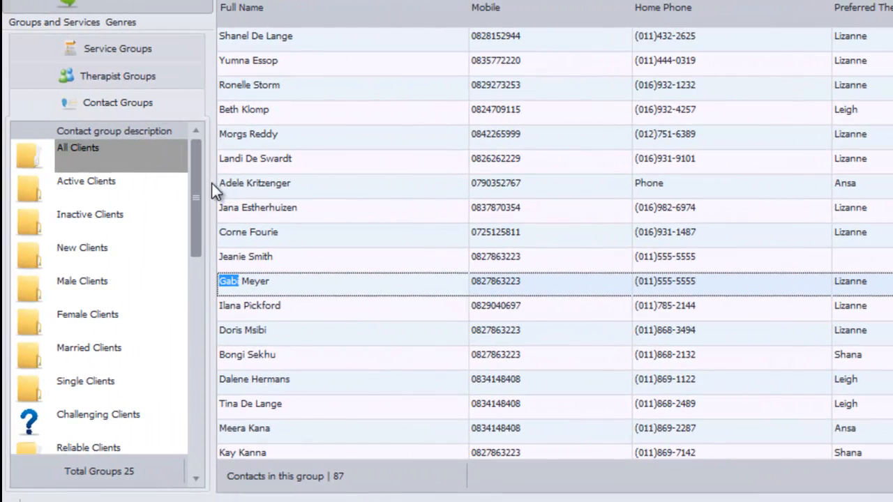
Show All Clients, then search the New Clients group for the new contact by first name
{"action": "mouse_move", "coordinate": [197, 163]}
{"action": "left_mouse_down"}
{"action": "mouse_move", "coordinate": [193, 177]}
{"action": "mouse_move", "coordinate": [201, 157]}
{"action": "left_mouse_up"}
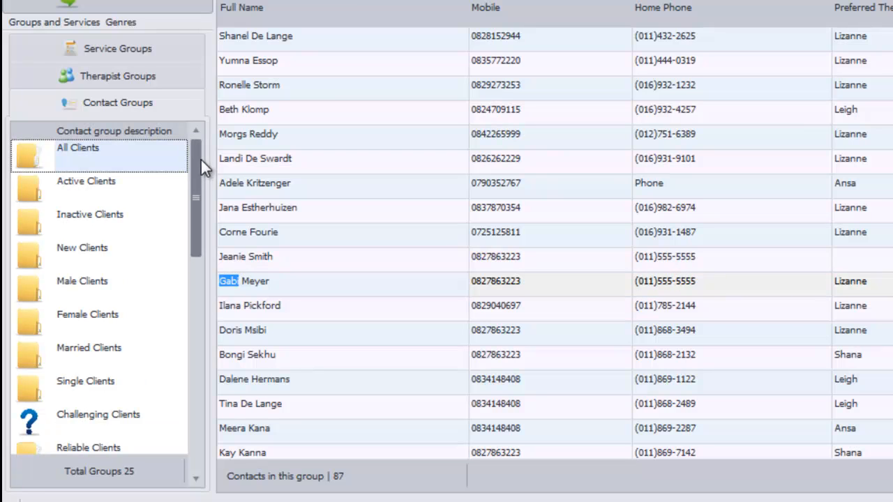
{"action": "left_click", "coordinate": [133, 155]}
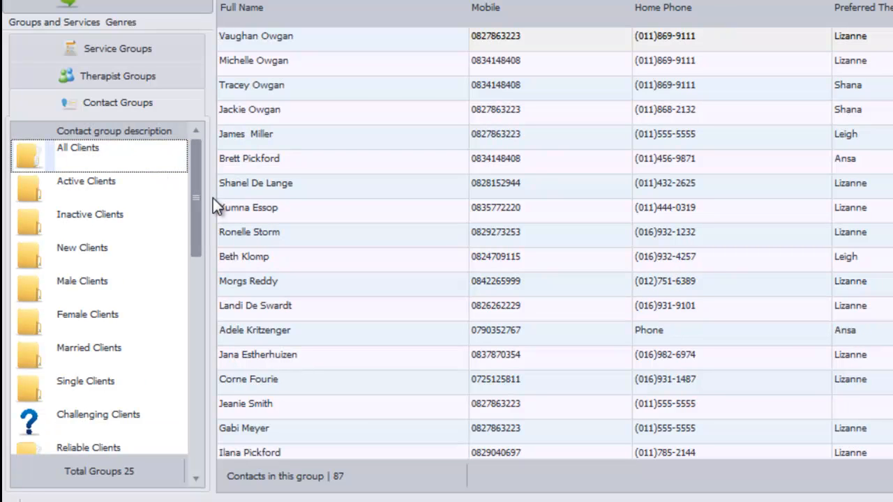
{"action": "left_click", "coordinate": [110, 258]}
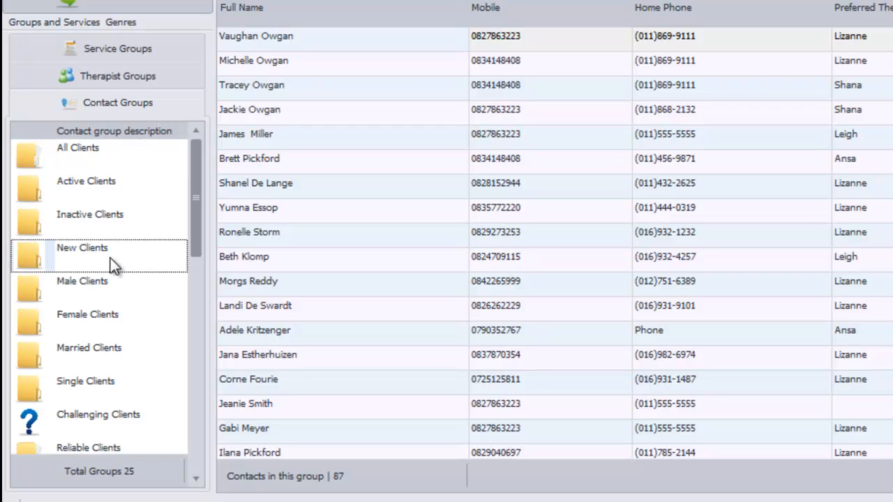
{"action": "left_click", "coordinate": [262, 219]}
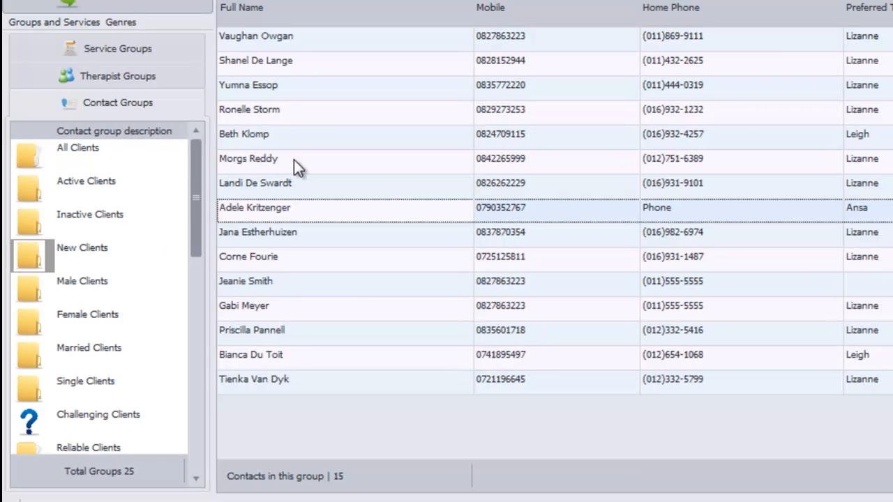
{"action": "type", "text": "Gabi"}
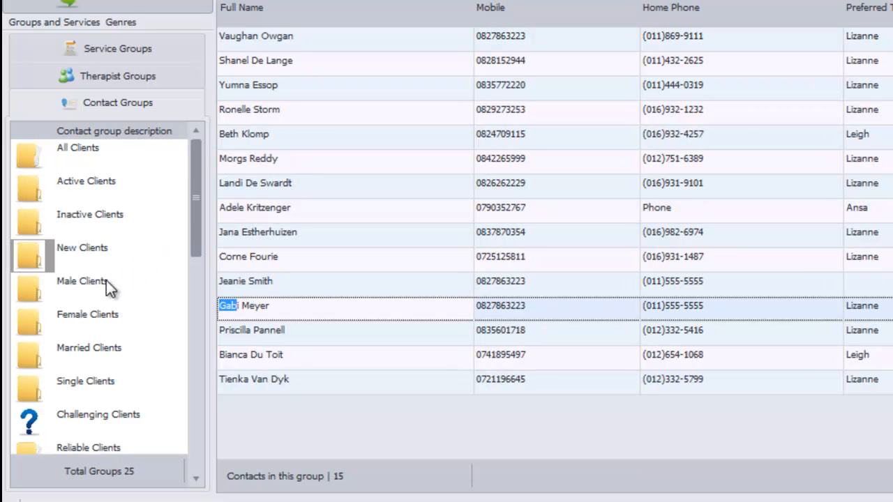
Search the Female Clients and Married Clients groups for the new contact by first name
{"action": "left_click", "coordinate": [99, 320]}
{"action": "left_click", "coordinate": [262, 278]}
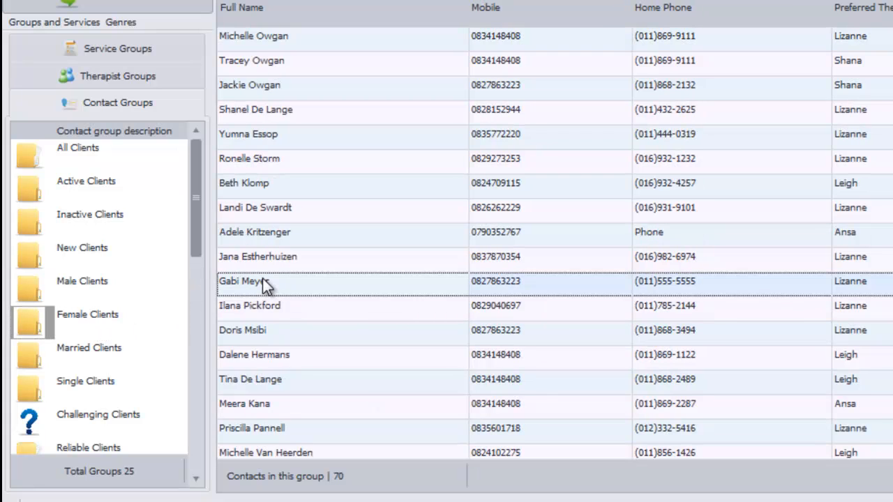
{"action": "type", "text": "Gabi"}
{"action": "left_click", "coordinate": [101, 357]}
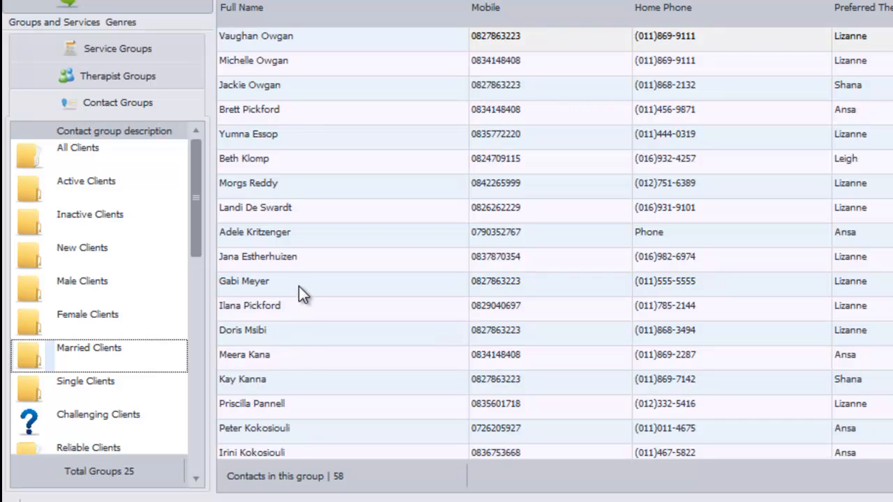
{"action": "type", "text": "Gabi"}
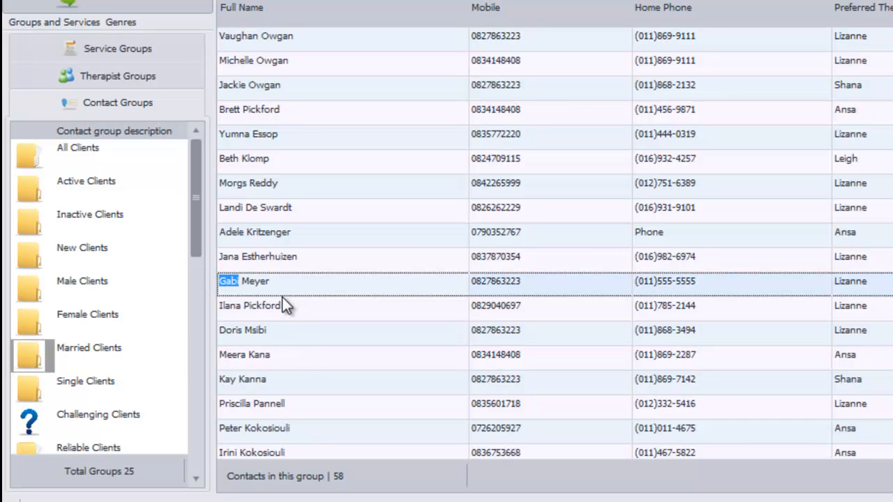
Scroll through the group list and switch to the Service Groups view
{"action": "left_click", "coordinate": [196, 479]}
{"action": "left_click", "coordinate": [196, 479]}
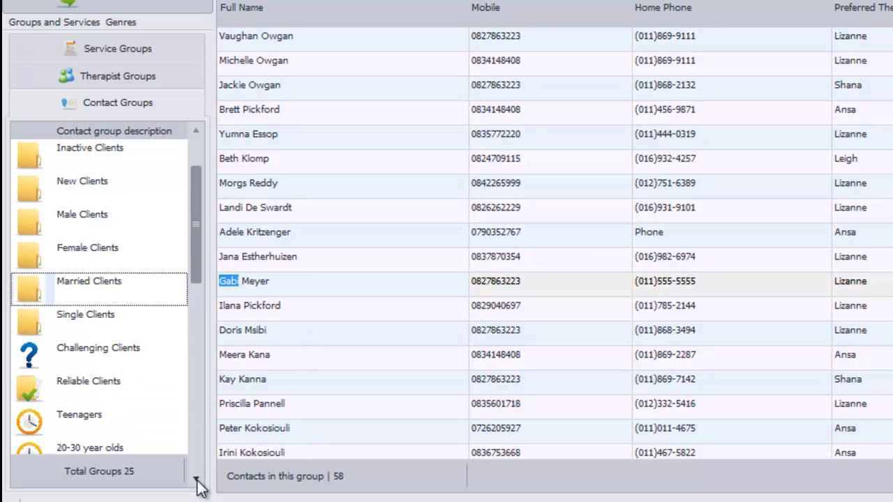
{"action": "left_click", "coordinate": [196, 479]}
{"action": "left_click", "coordinate": [196, 479]}
{"action": "left_click", "coordinate": [196, 479]}
{"action": "left_click", "coordinate": [196, 479]}
{"action": "left_click", "coordinate": [196, 479]}
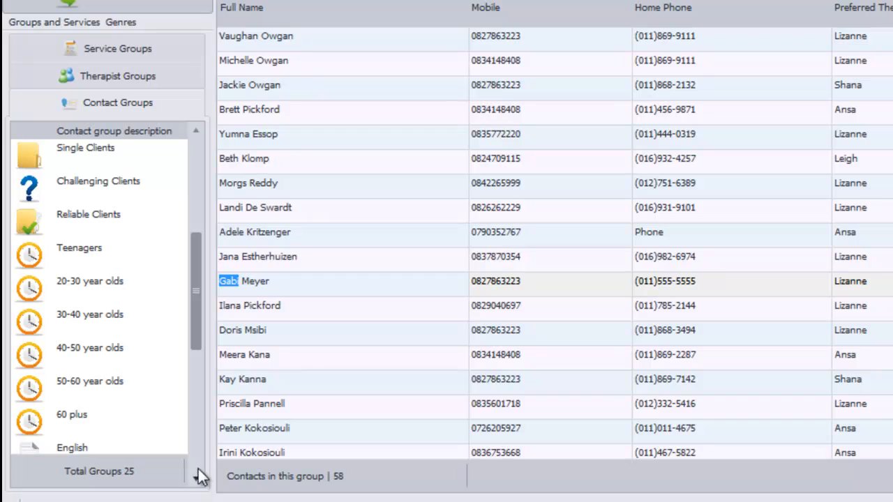
{"action": "left_click_drag", "start_coordinate": [199, 320], "coordinate": [199, 183]}
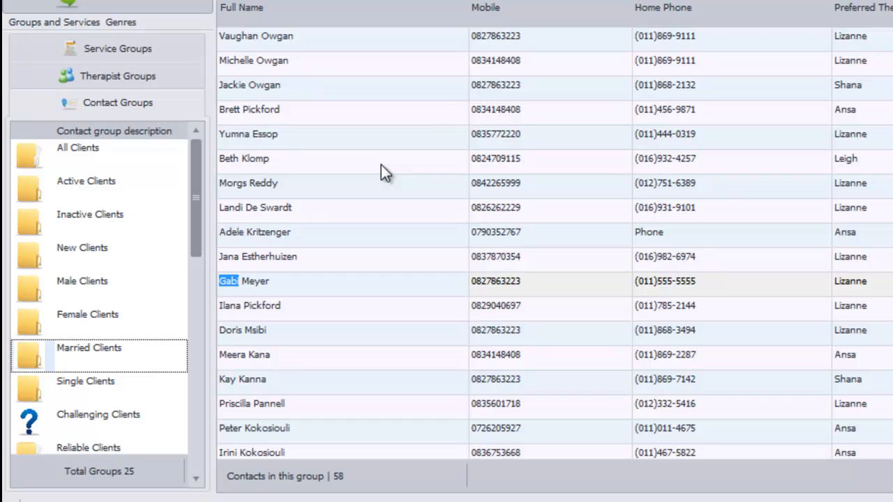
{"action": "left_click", "coordinate": [173, 48]}
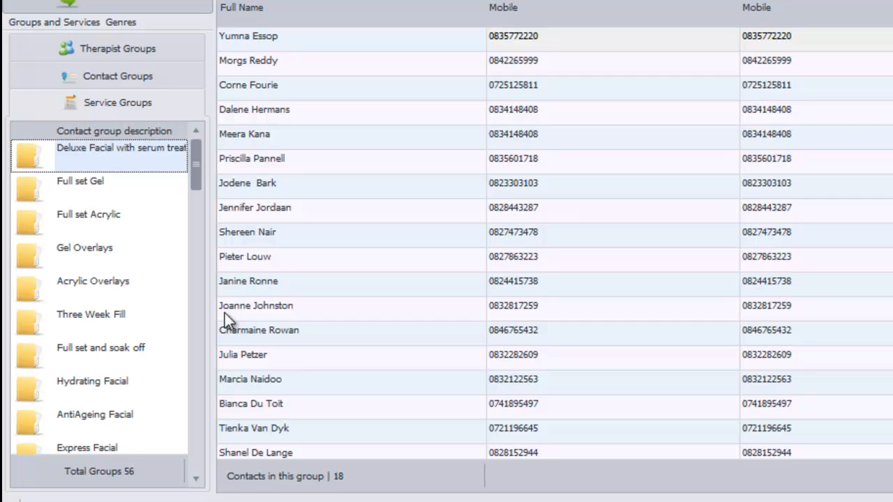
Find the new contact in Full set Gel by first name, then list the preferred therapist's group
{"action": "left_click", "coordinate": [97, 190]}
{"action": "left_click", "coordinate": [252, 185]}
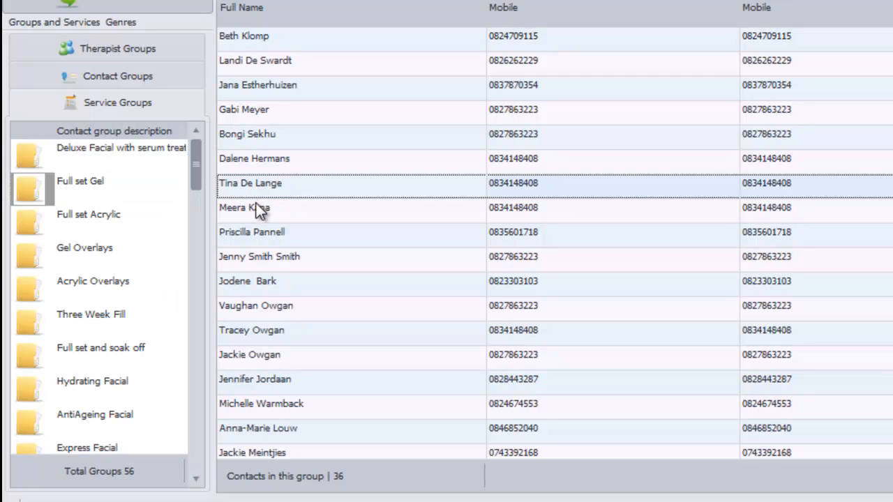
{"action": "type", "text": "Gabi"}
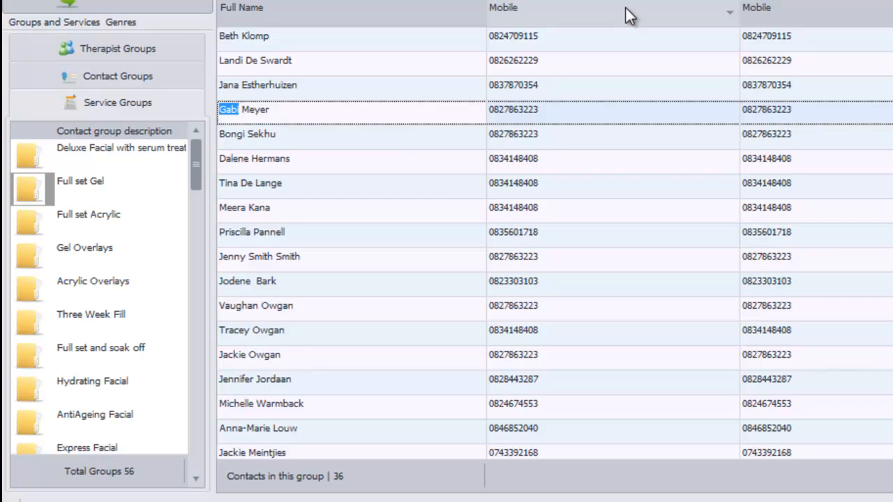
{"action": "left_click", "coordinate": [148, 48]}
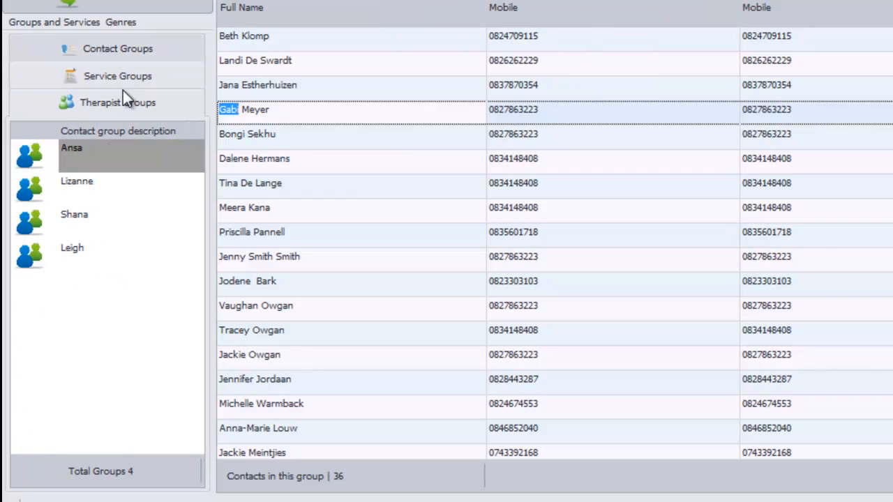
{"action": "left_click", "coordinate": [56, 193]}
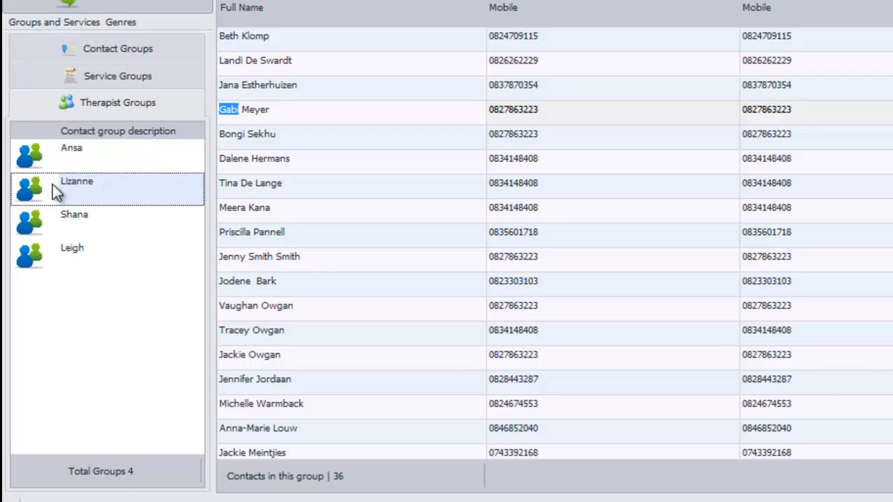